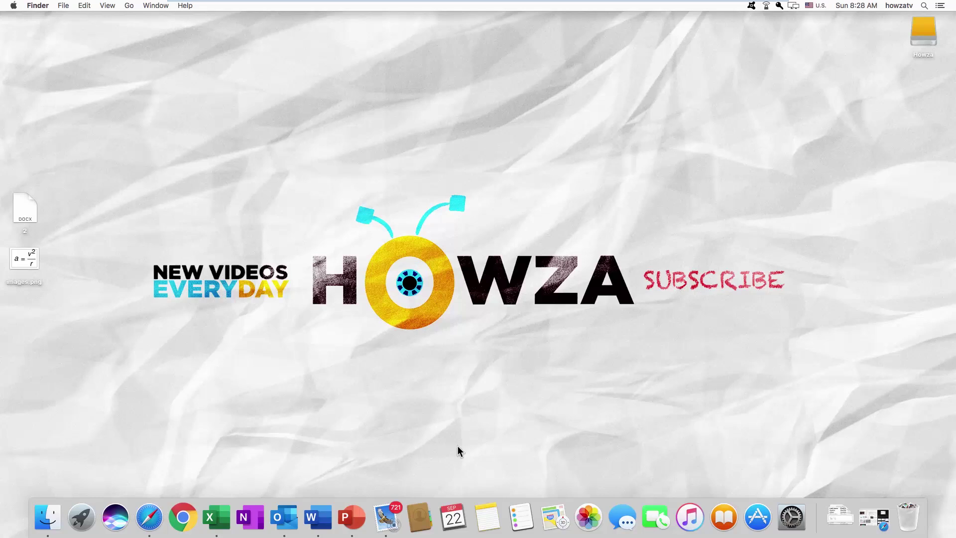
# - Open the blank document 2.docx from the desktop in Word
pyautogui.doubleClick(27, 210)
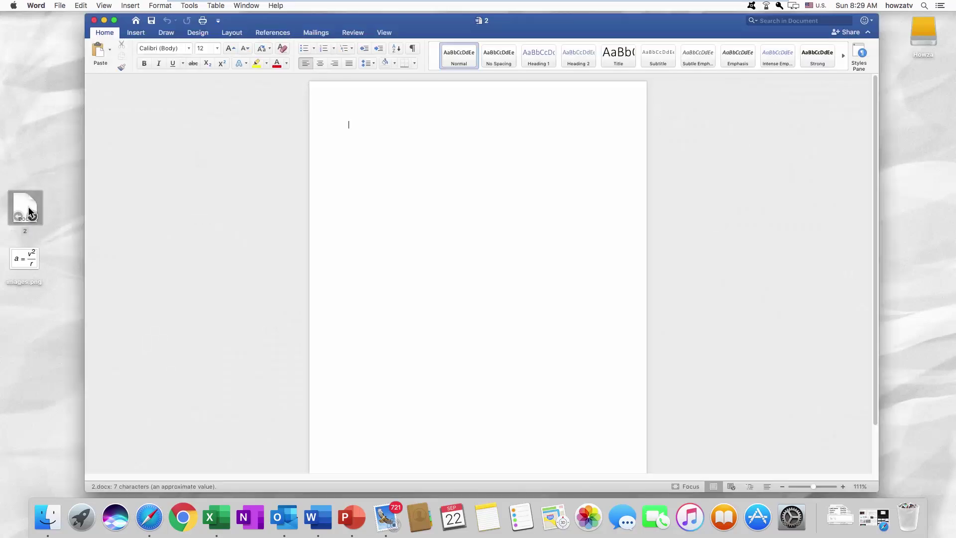
pyautogui.click(137, 32)
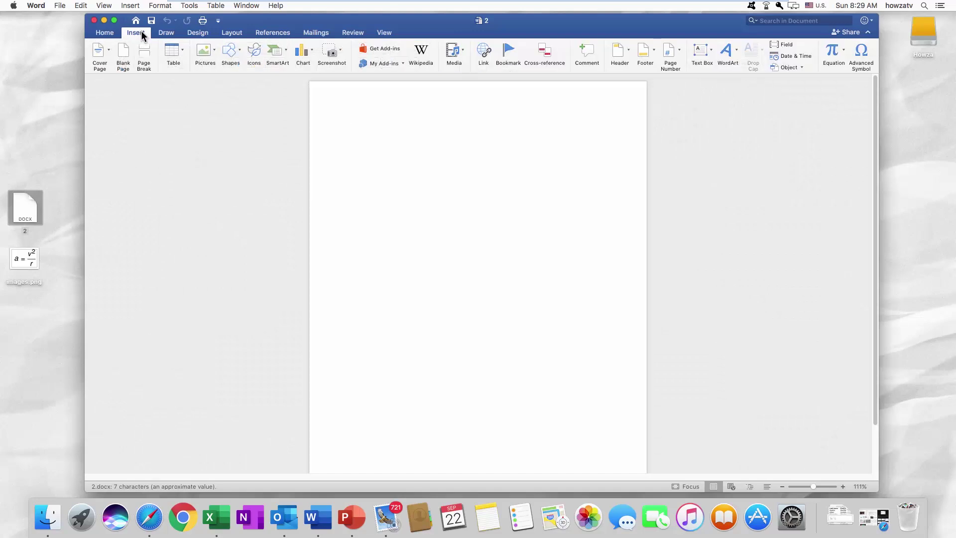
# - Build the equation a = v²/r with a stacked fraction and superscript, then select it
pyautogui.click(832, 52)
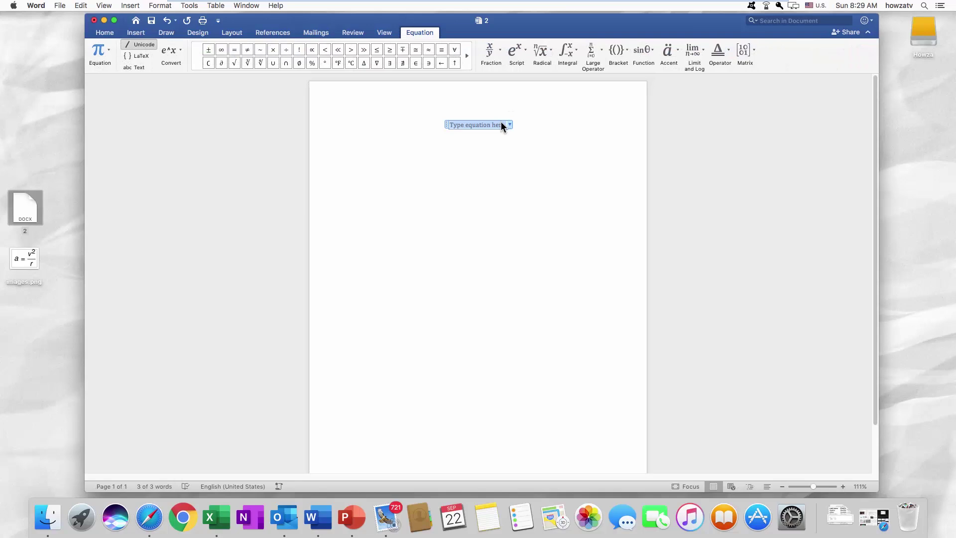
pyautogui.write('a =')
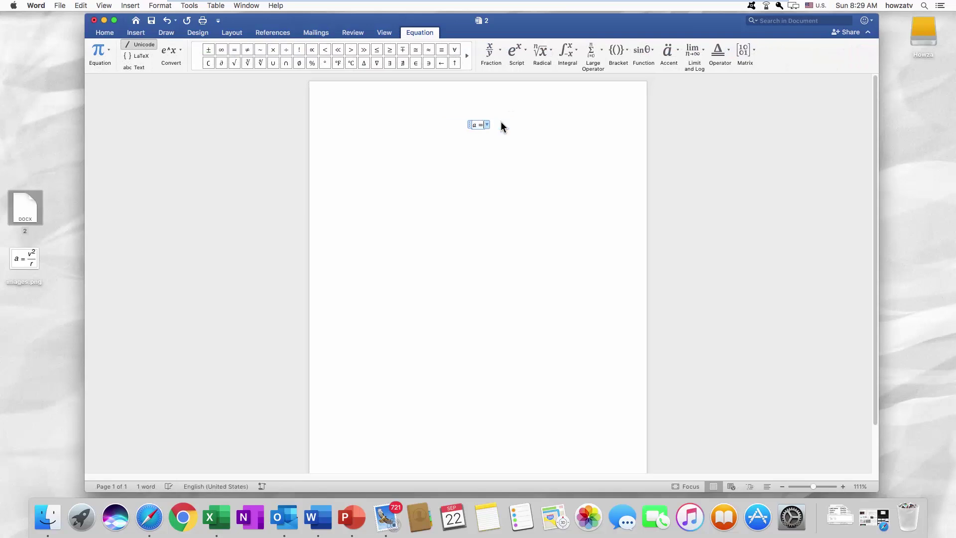
pyautogui.click(491, 52)
pyautogui.click(501, 98)
pyautogui.click(515, 51)
pyautogui.click(528, 96)
pyautogui.write('v')
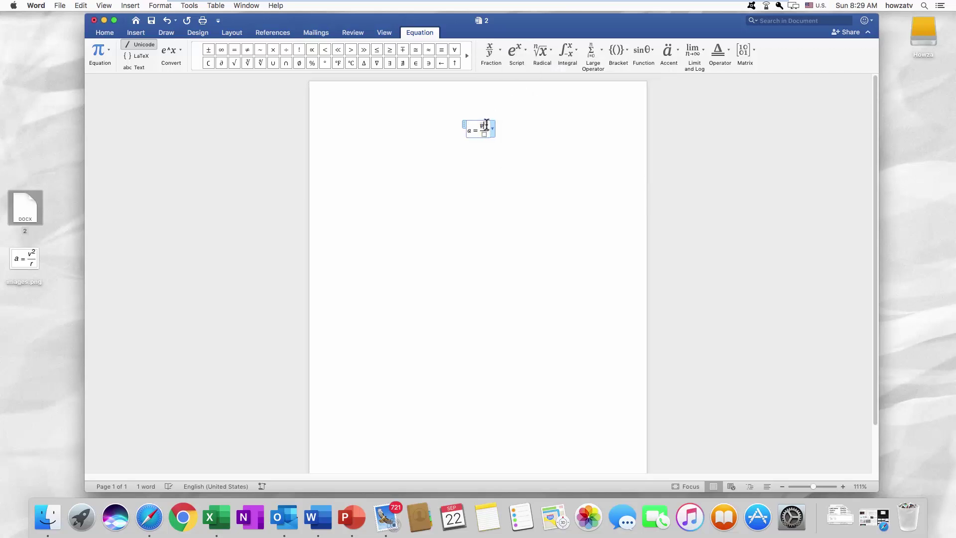
pyautogui.write('2')
pyautogui.click(484, 134)
pyautogui.write('r')
pyautogui.click(500, 131)
pyautogui.moveTo(495, 128); pyautogui.dragTo(468, 129)
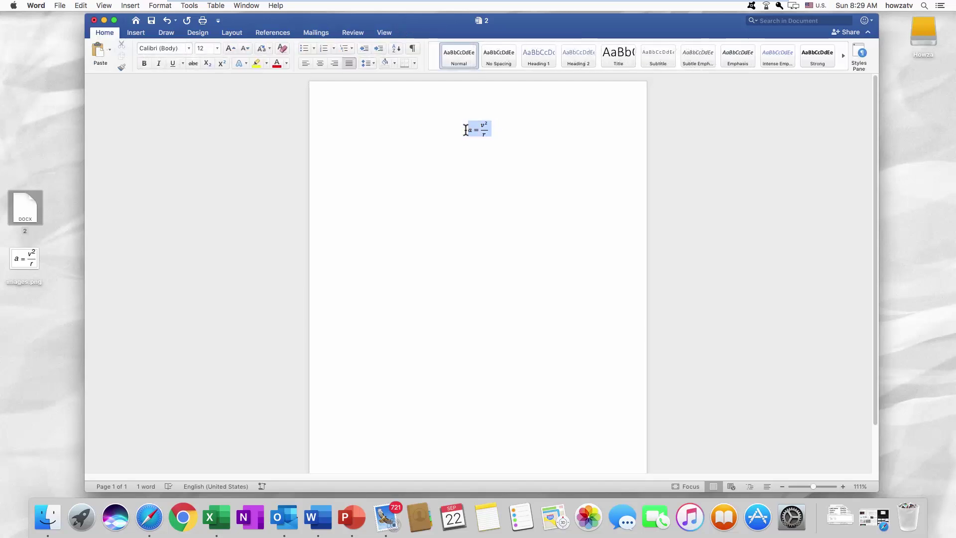
# - Enlarge the selected a = v²/r equation to font size 20
pyautogui.click(106, 33)
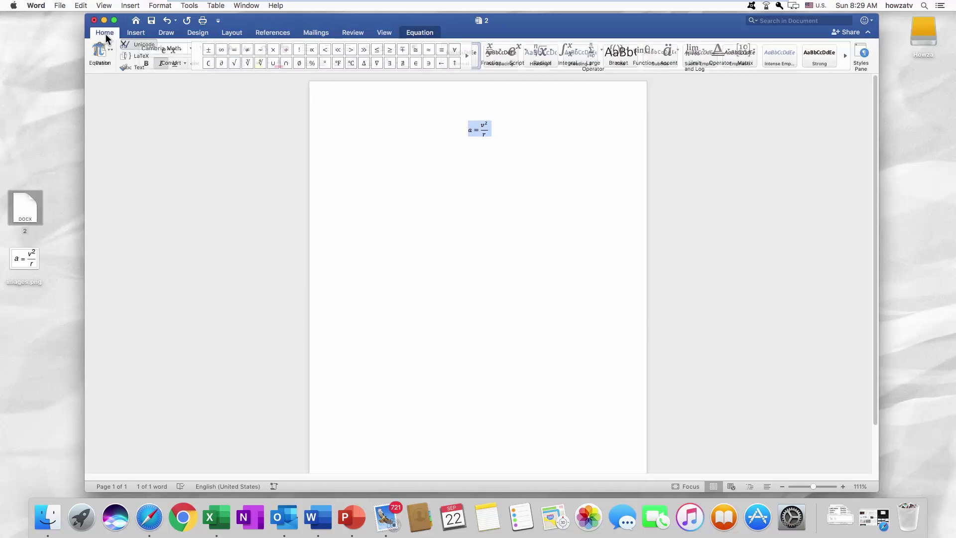
pyautogui.click(217, 48)
pyautogui.click(208, 183)
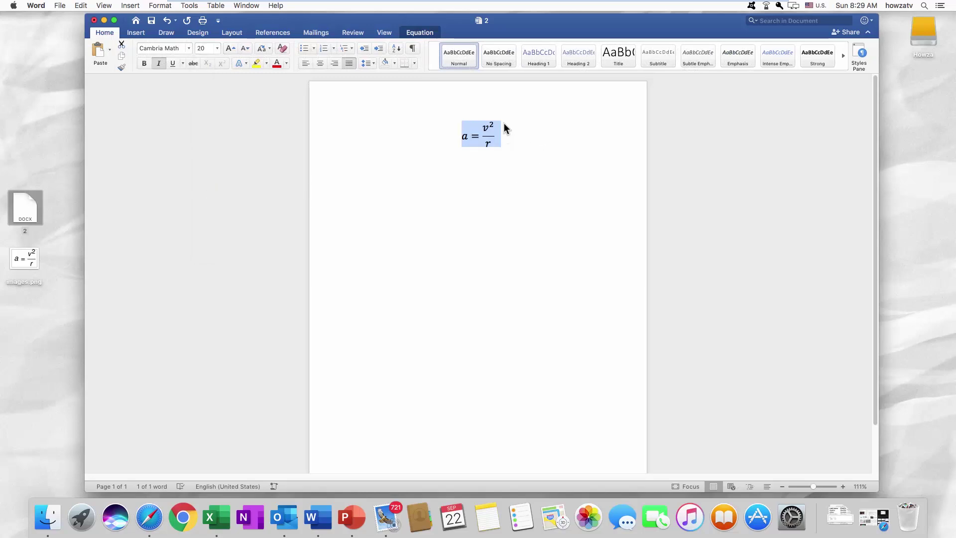
# - Start a new empty line after the end of the equation
pyautogui.click(417, 32)
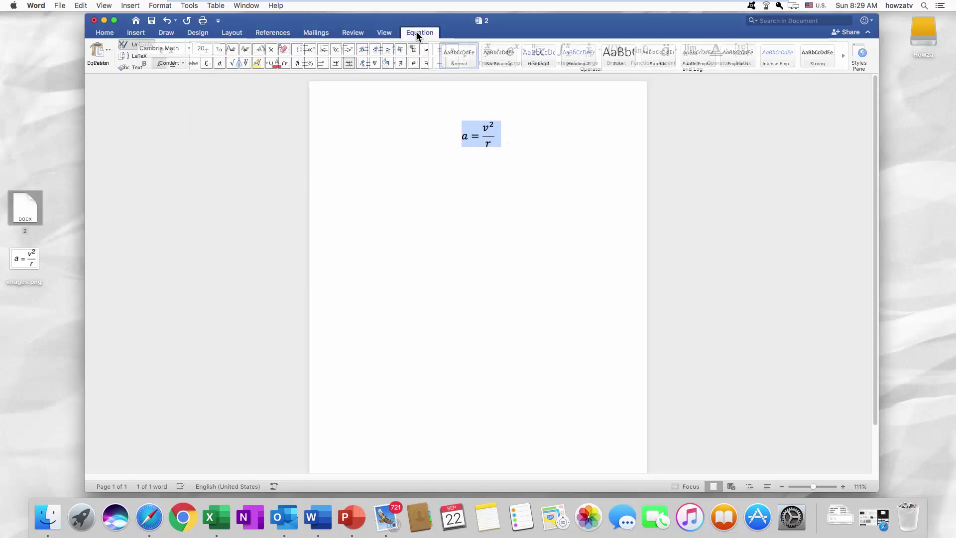
pyautogui.click(524, 134)
pyautogui.press('Return')
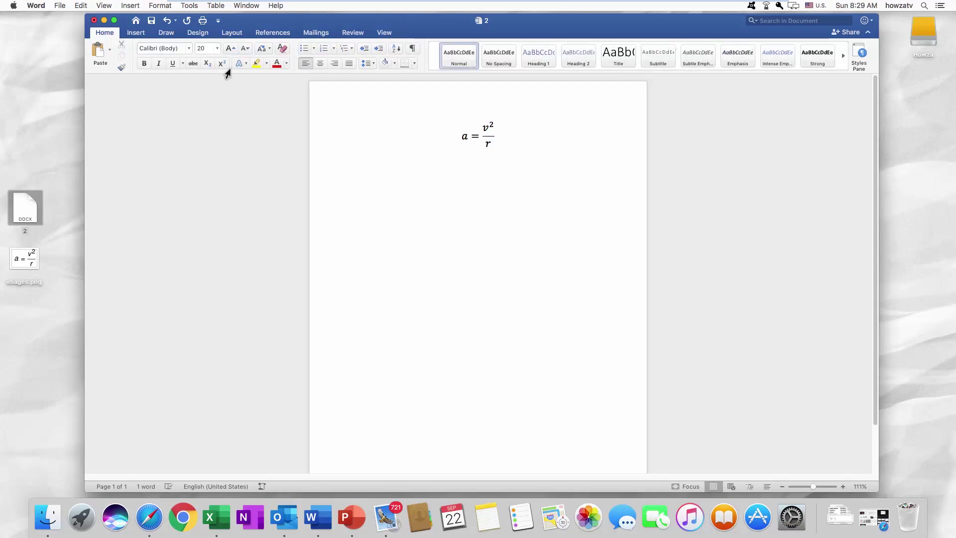
# - Insert the built-in Fourier Series equation on the new line below a = v²/r
pyautogui.click(141, 31)
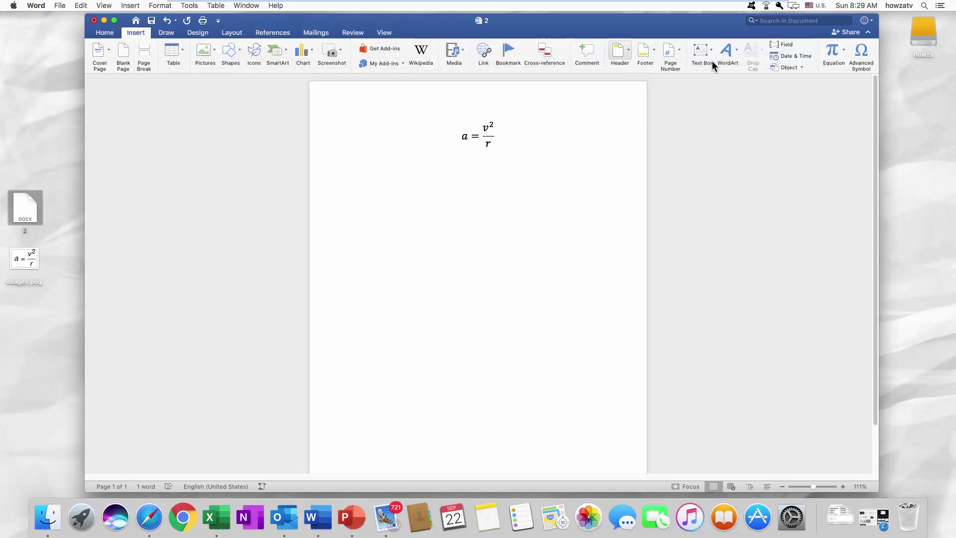
pyautogui.click(828, 52)
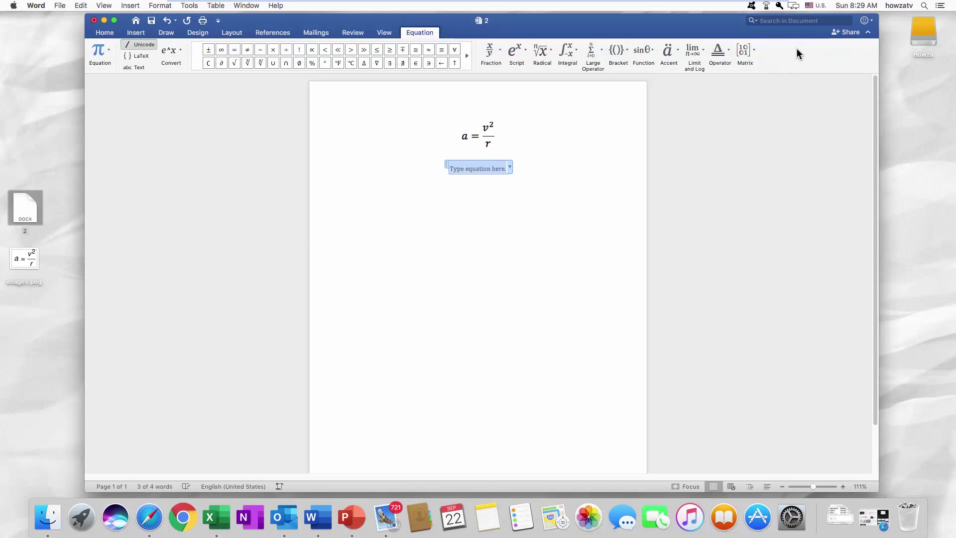
pyautogui.click(106, 57)
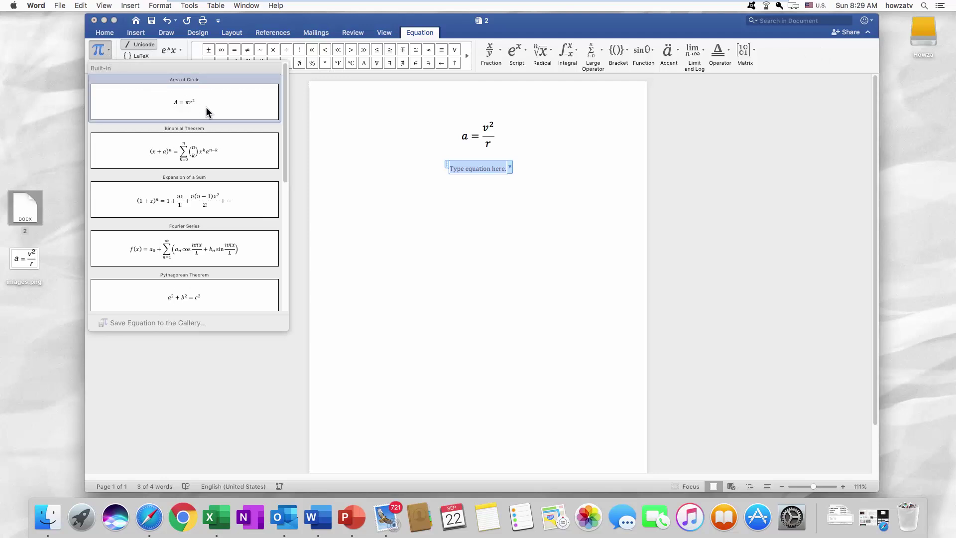
pyautogui.click(214, 250)
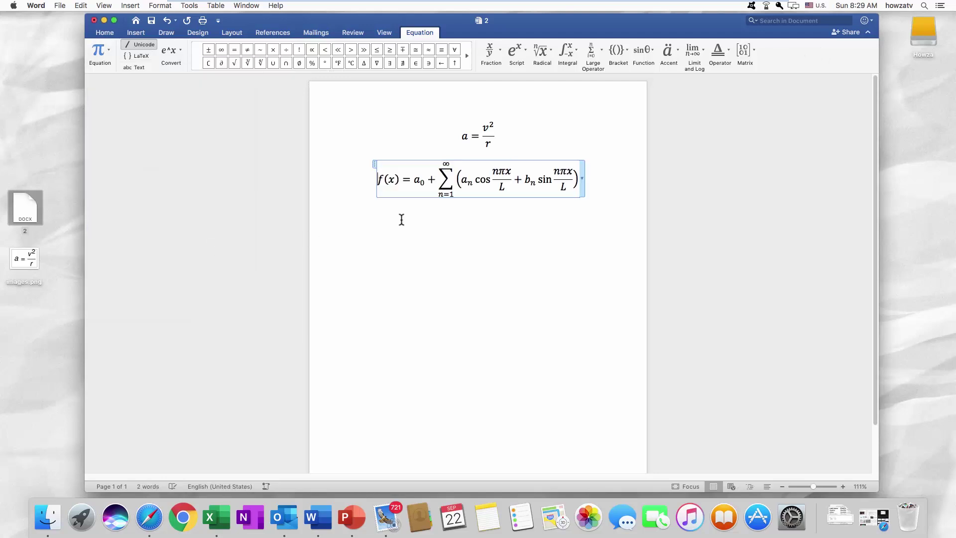